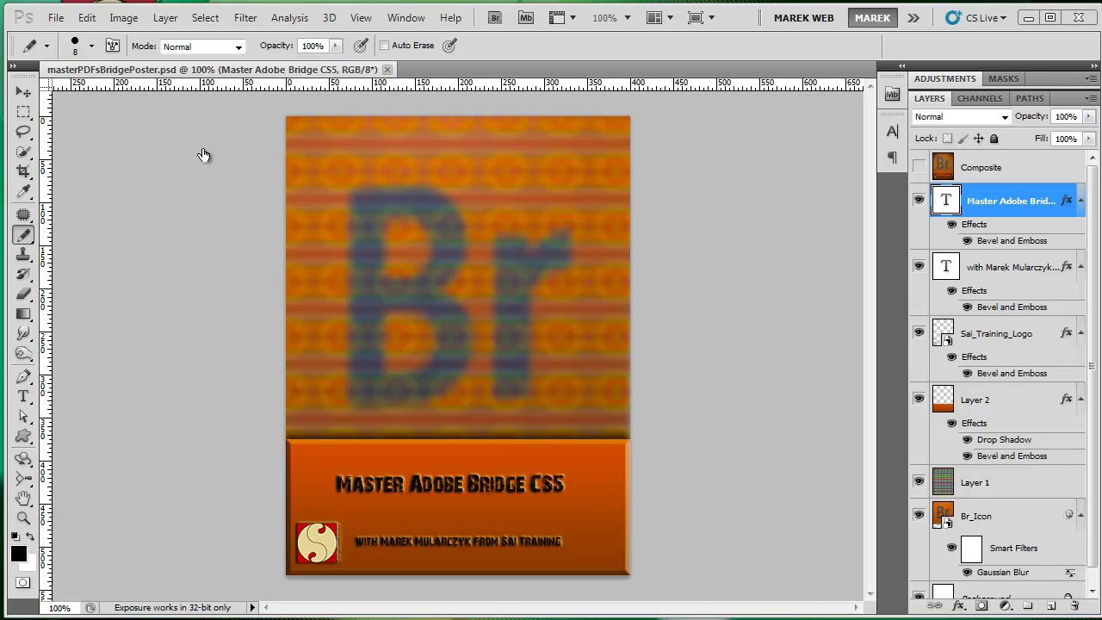
- Sign in to Adobe CS Live with the account e-mail and password to start Share My Screen
left_click(54, 18)
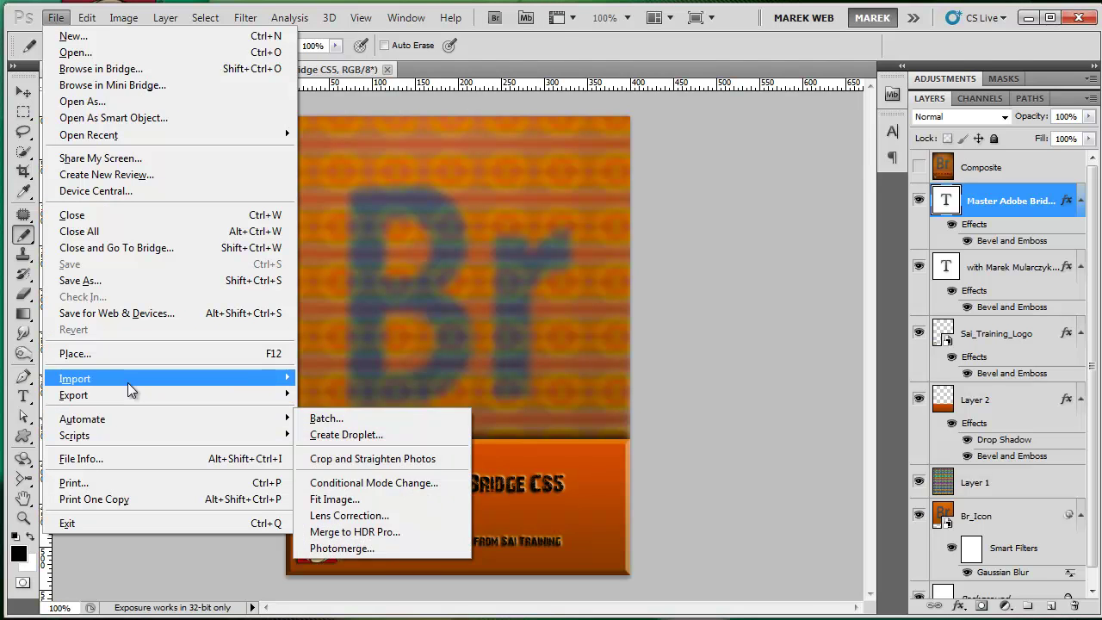
mouse_move(127, 382)
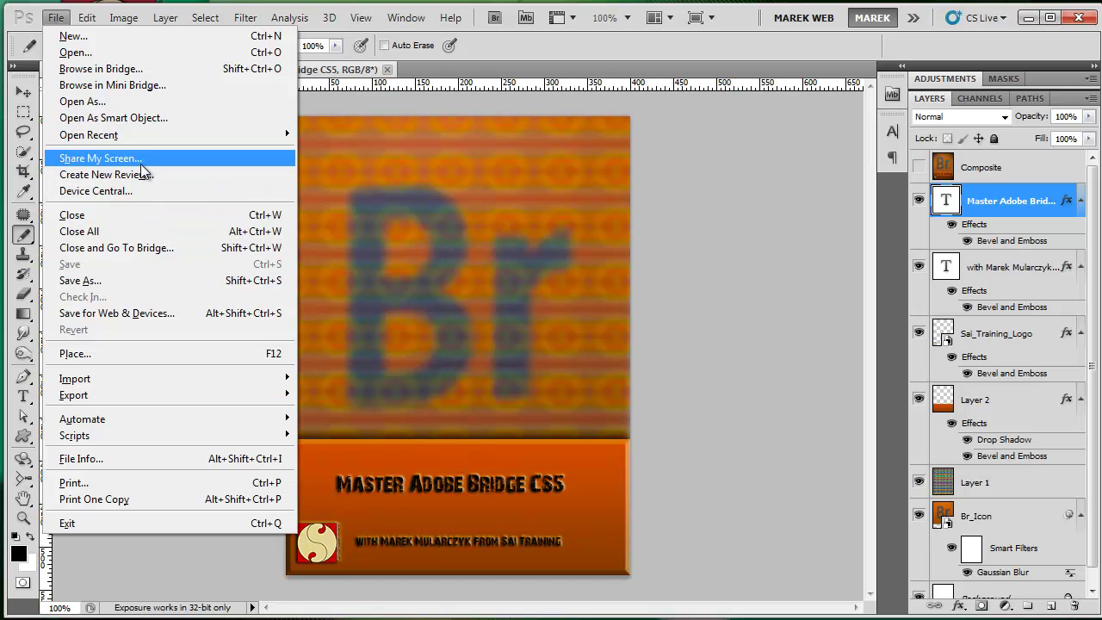
key("Escape")
key("Escape")
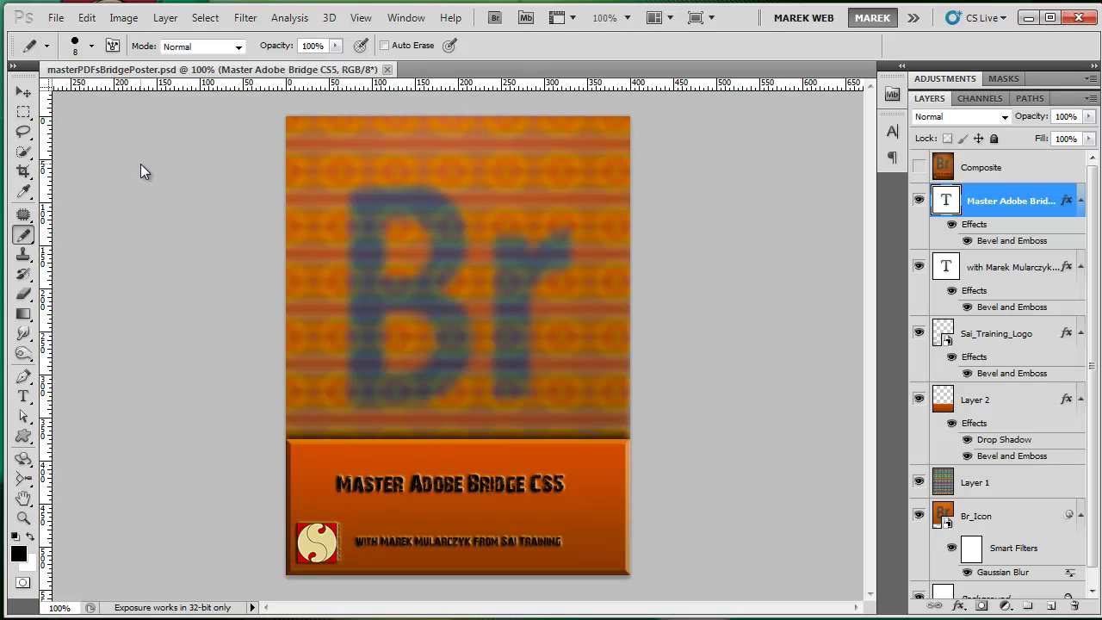
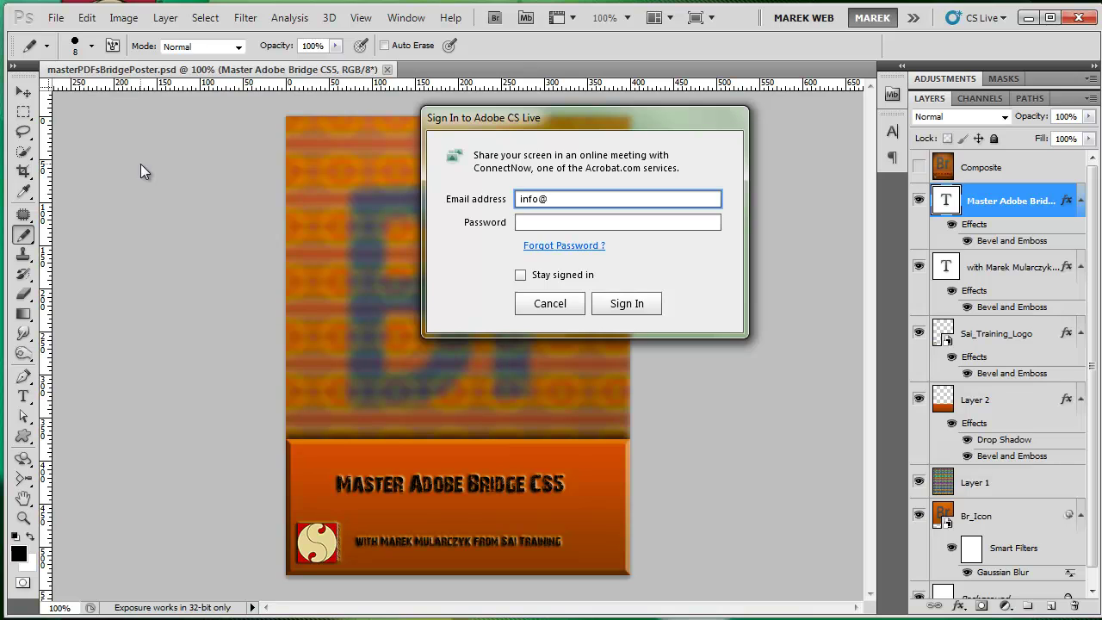
key("Tab")
type("*******")
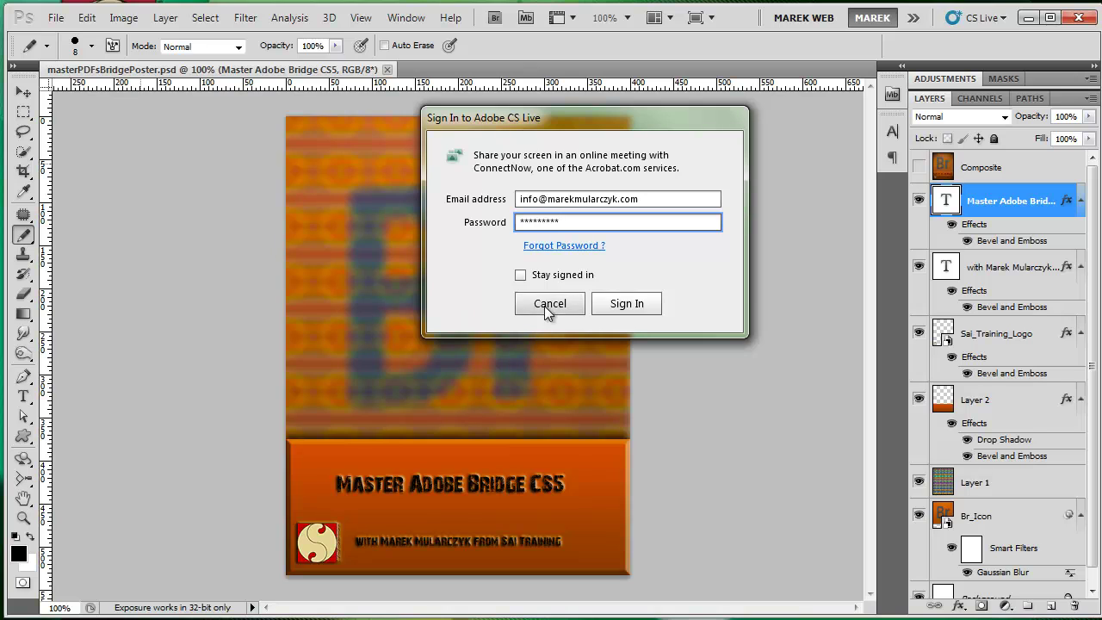
left_click(620, 304)
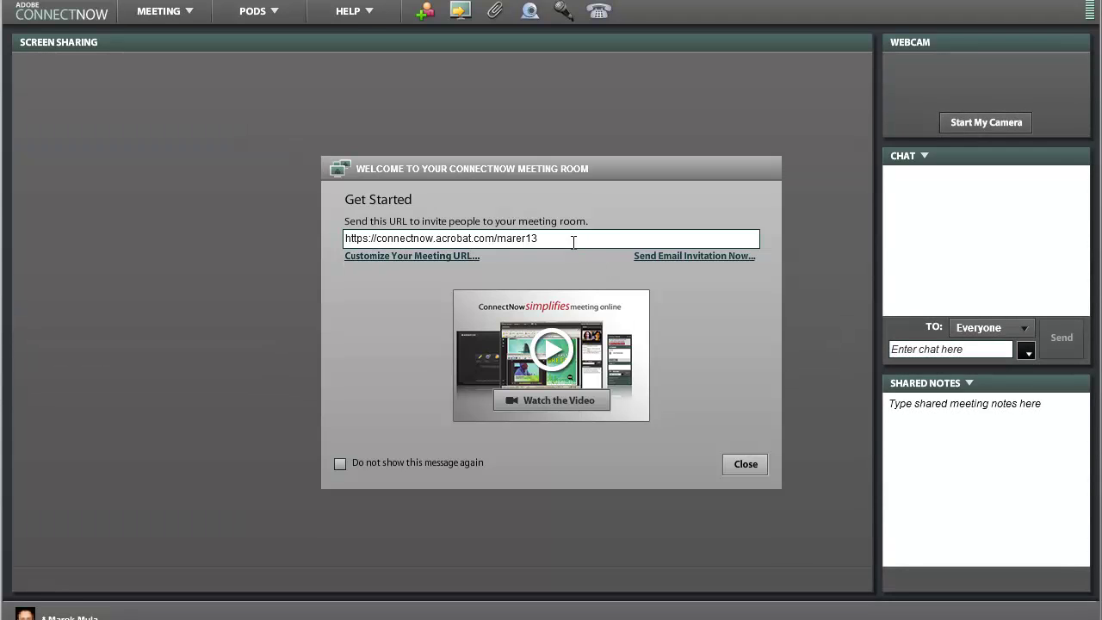
- Close the ConnectNow e-mail invitation draft unsent and dismiss the welcome dialog
left_click(679, 265)
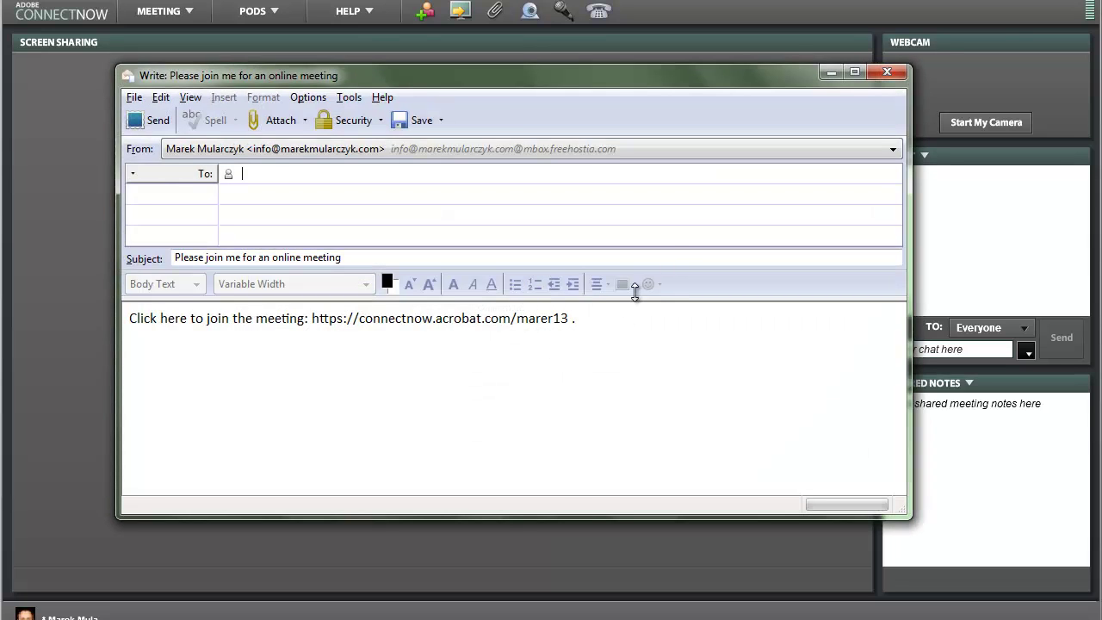
left_click(886, 74)
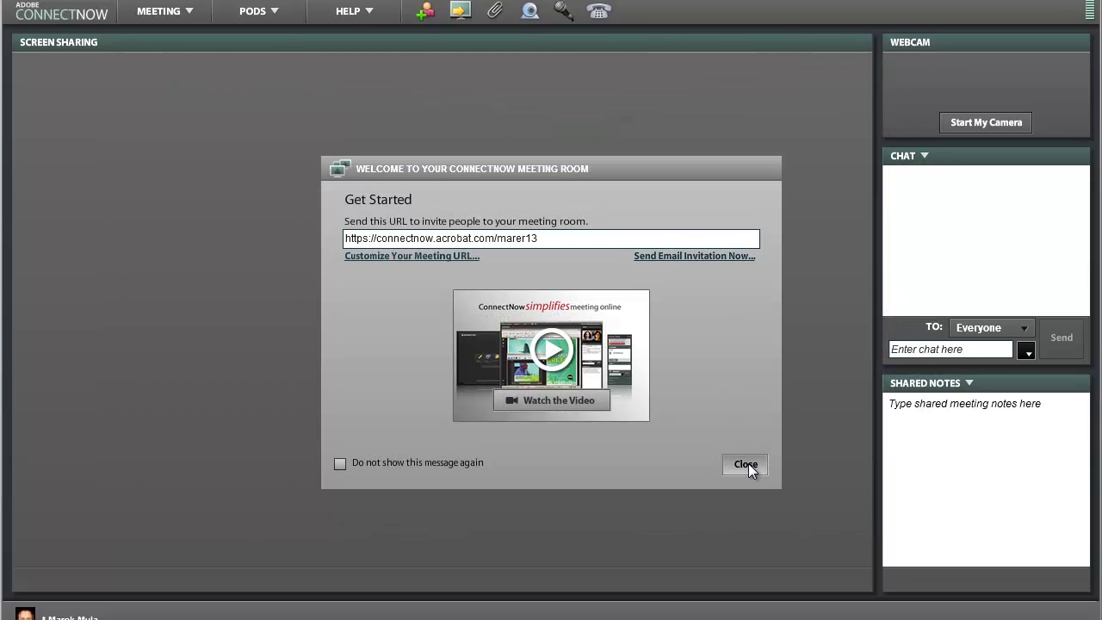
left_click(746, 464)
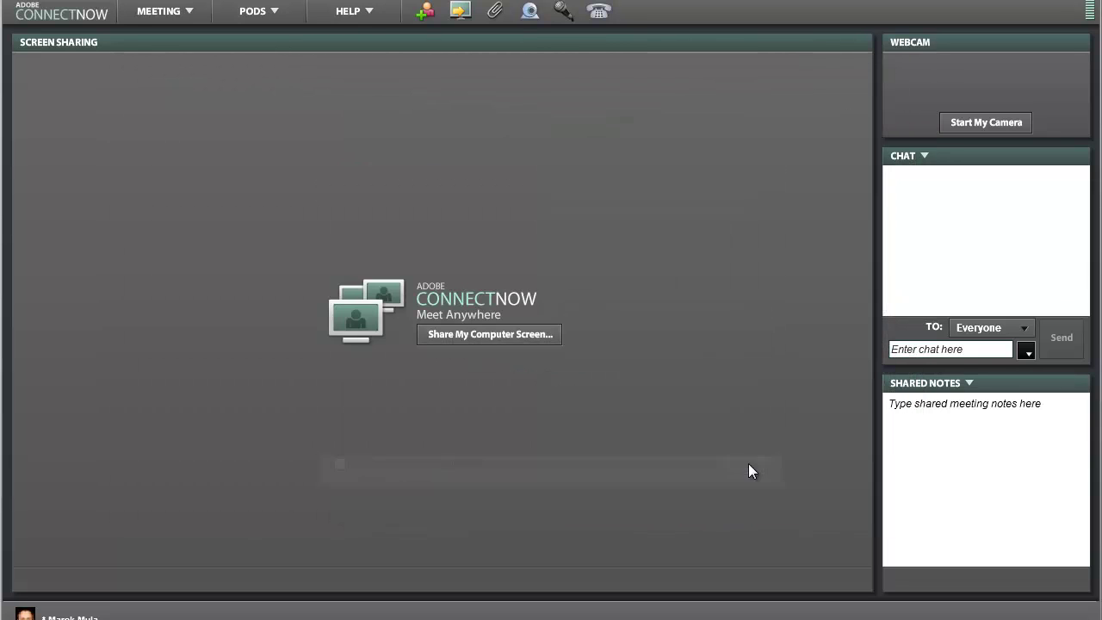
- Share the masterPDFsBridgePoster.psd window with the ConnectNow meeting
left_click(475, 341)
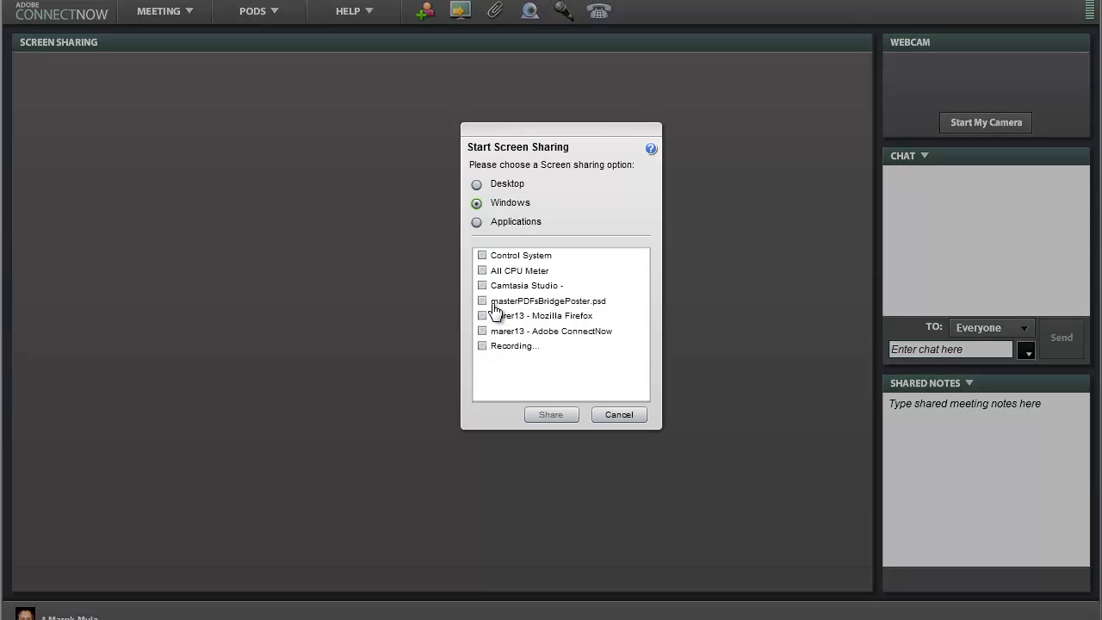
left_click(483, 301)
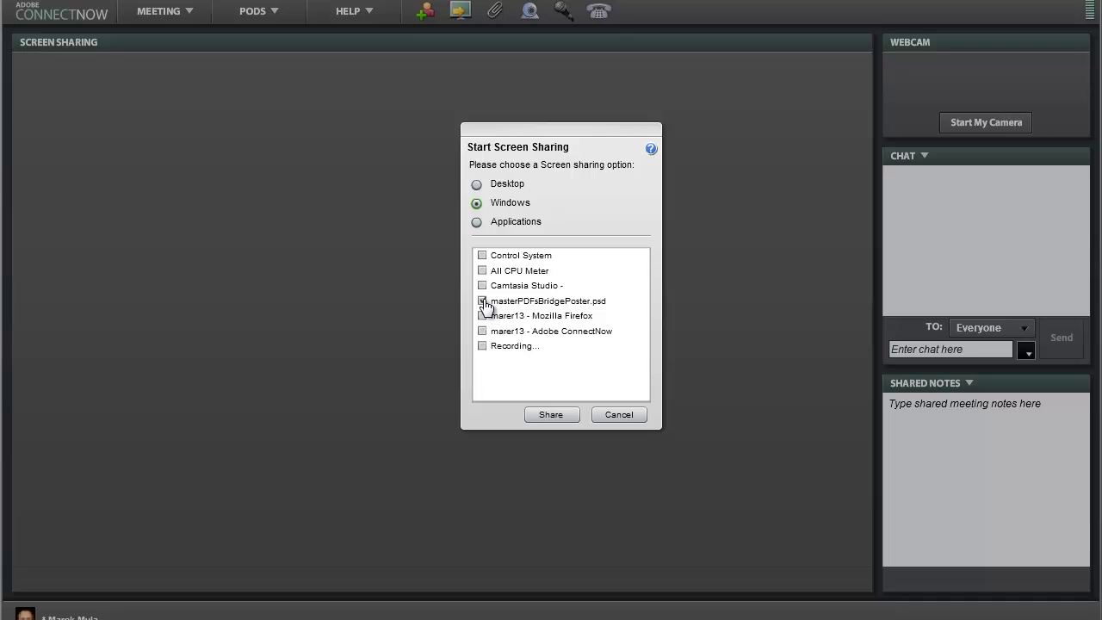
left_click(550, 414)
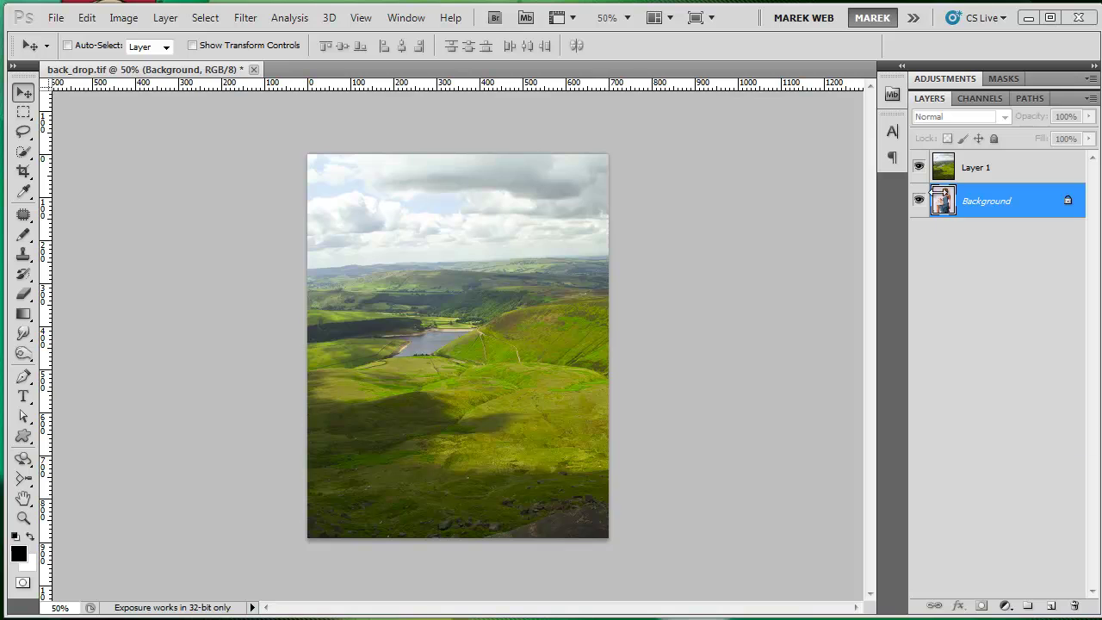
- Convert the Background into Layer 0 and move landscape Layer 1 beneath it
left_click(920, 167)
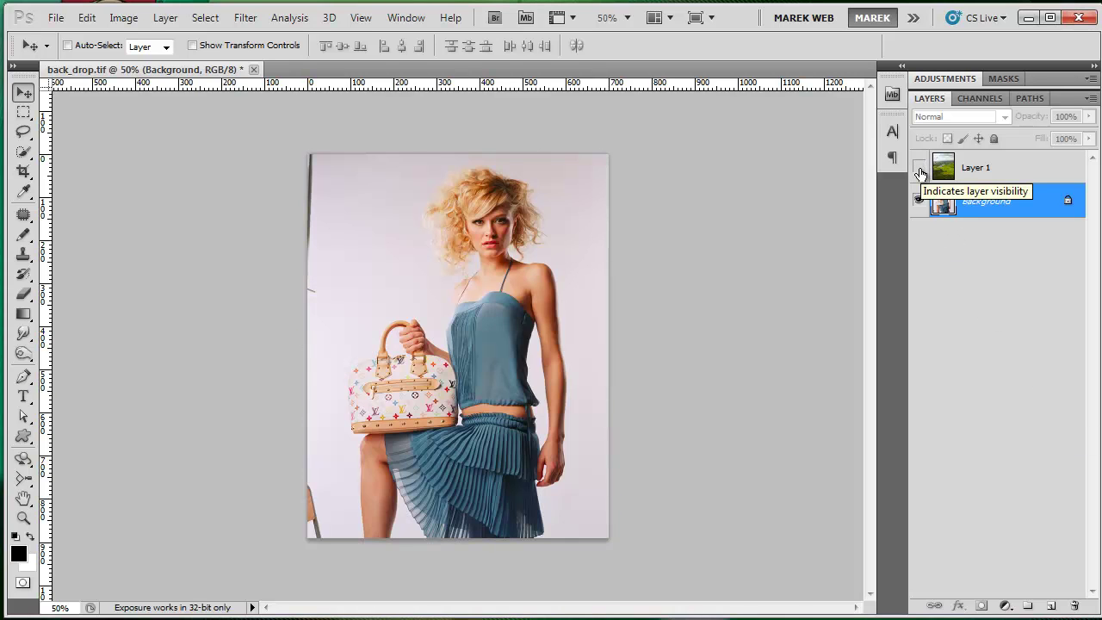
left_click(921, 169)
left_click(987, 168)
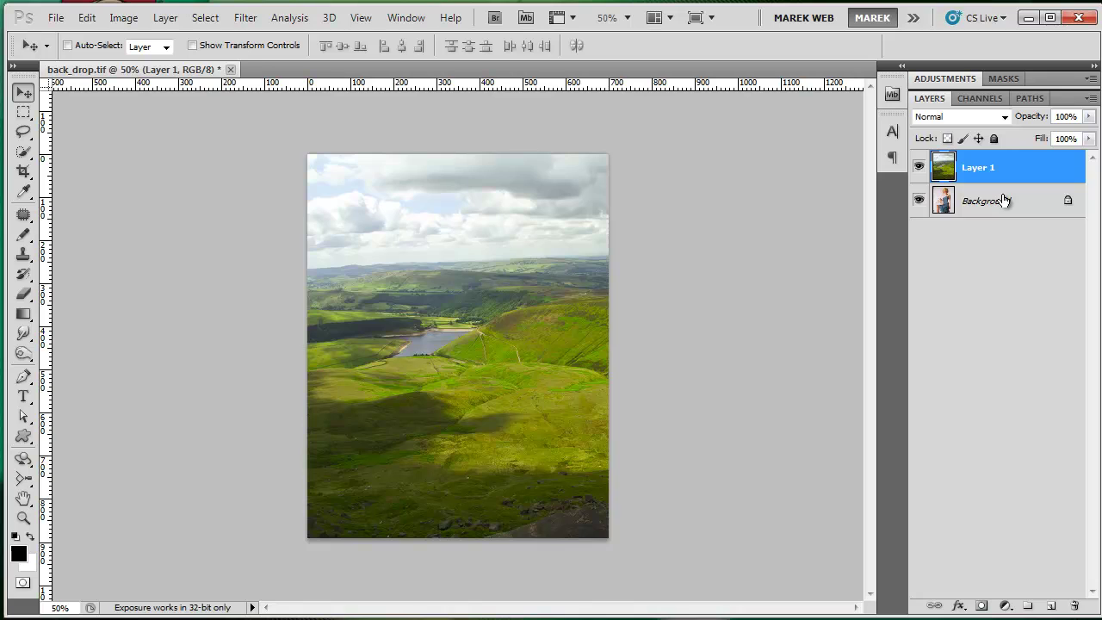
double_click(983, 200)
key("Return")
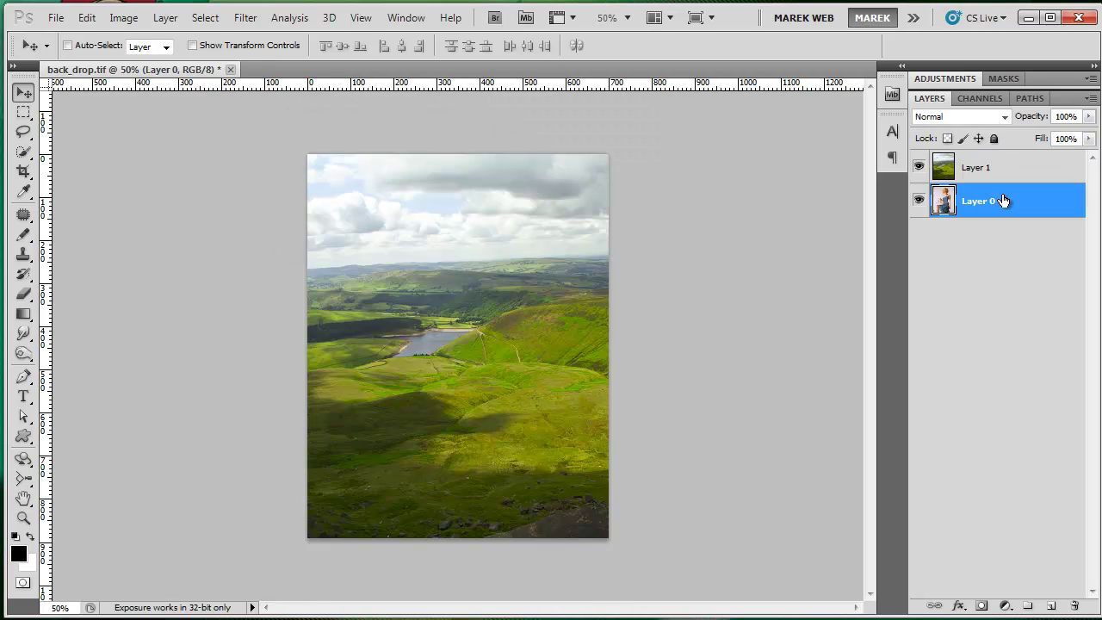
left_click(991, 174)
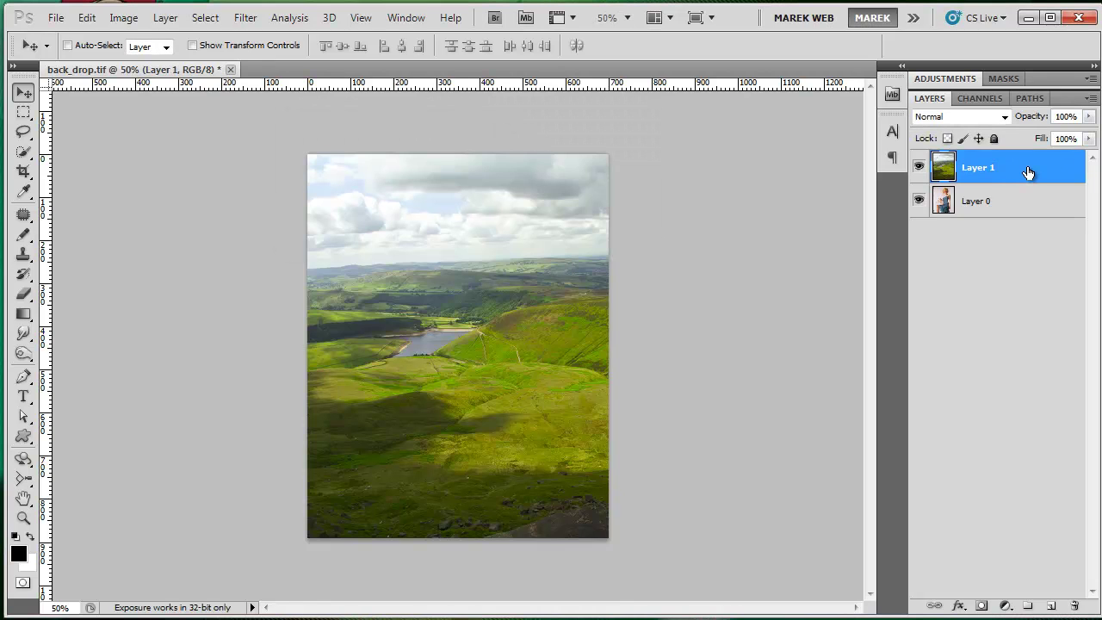
left_click_drag(1024, 169, 1020, 219)
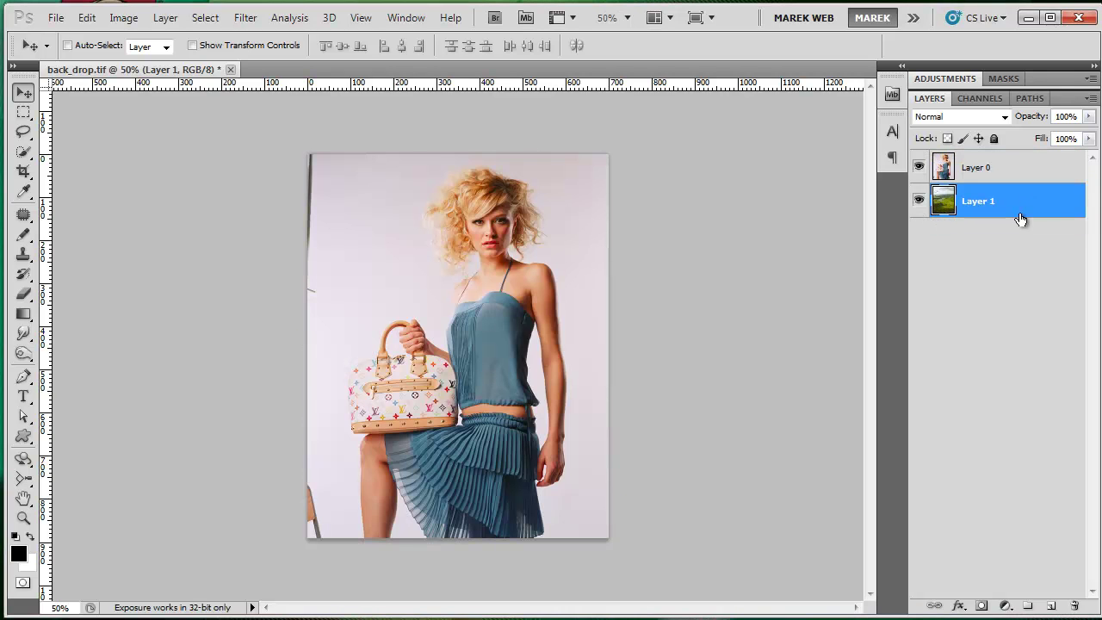
- Inspect the model at 200%, return to 100%, and pick the Quick Selection Tool
key("ctrl+plus")
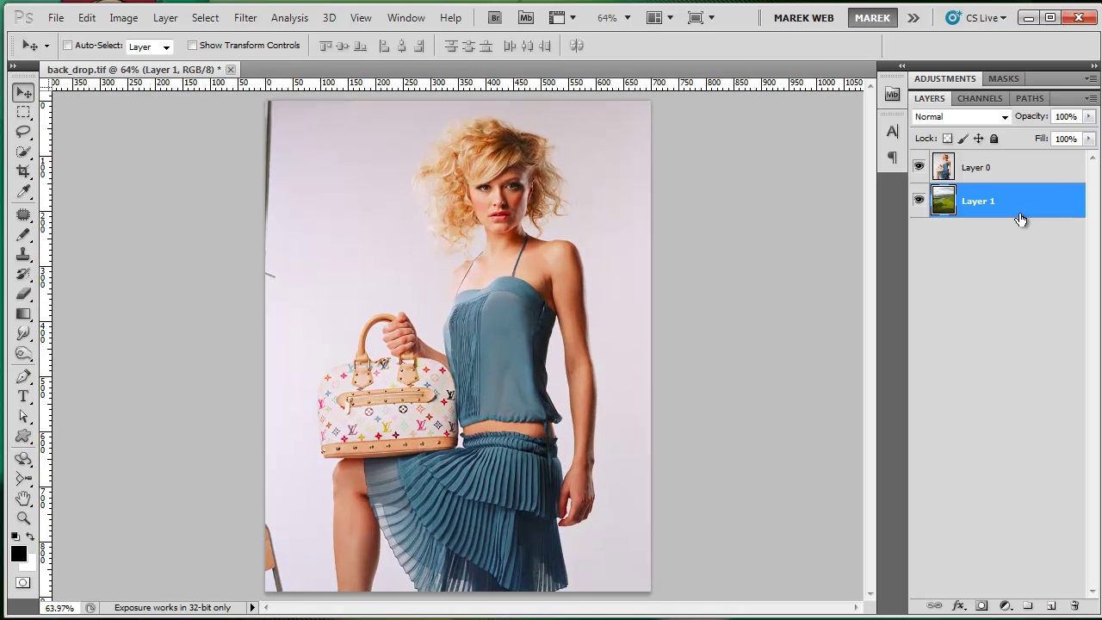
left_click(945, 172)
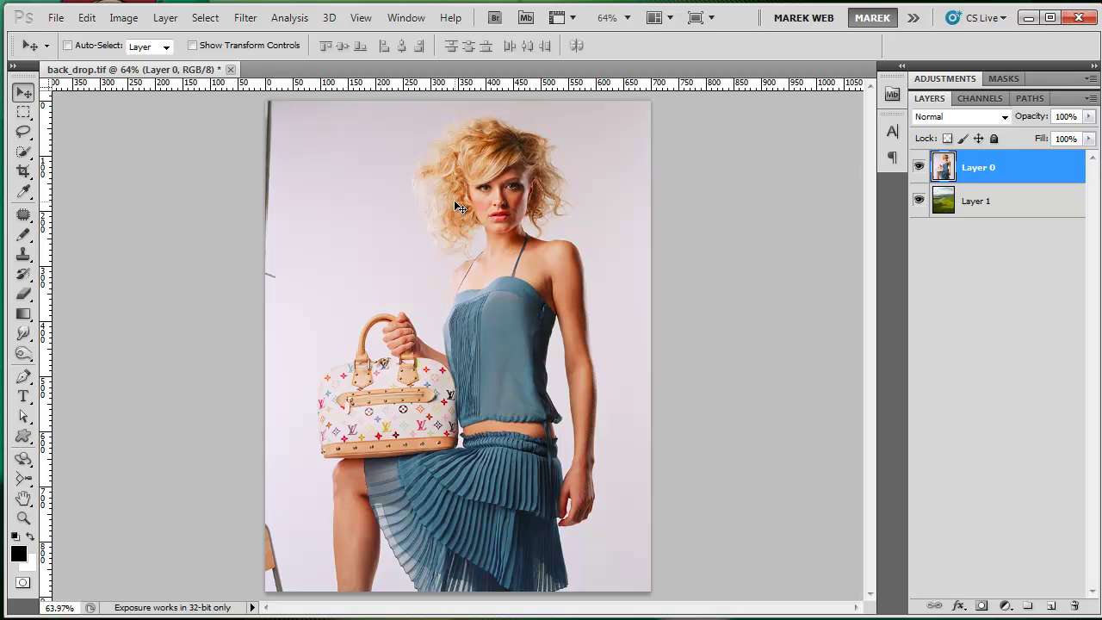
scroll(454, 200, "up", 3)
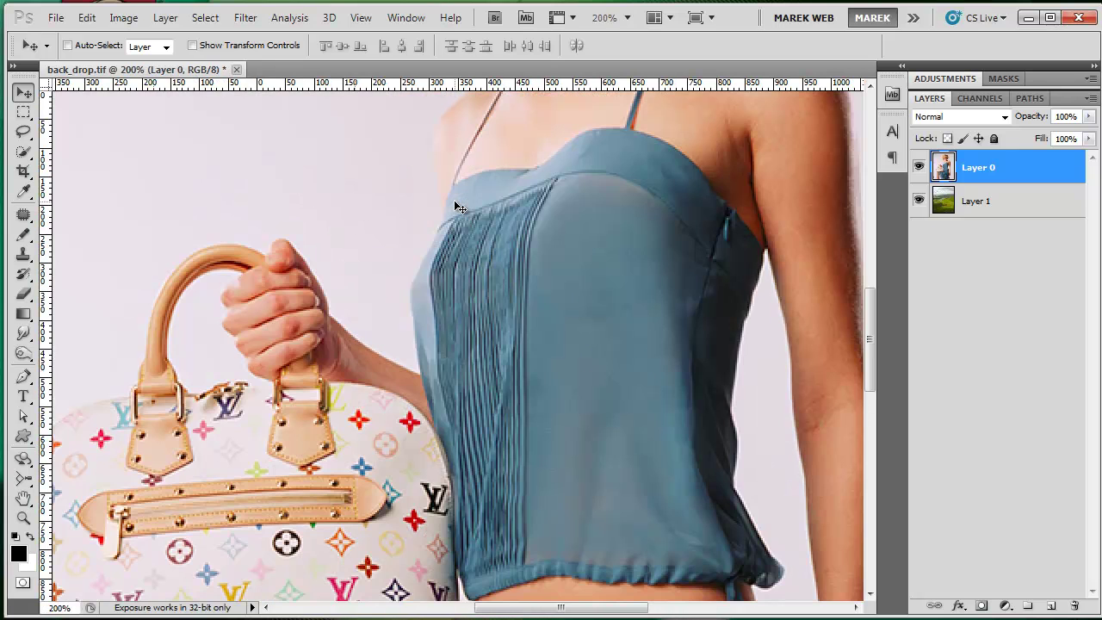
left_click_drag(870, 307, 878, 198)
key("ctrl+minus")
key("ctrl+minus")
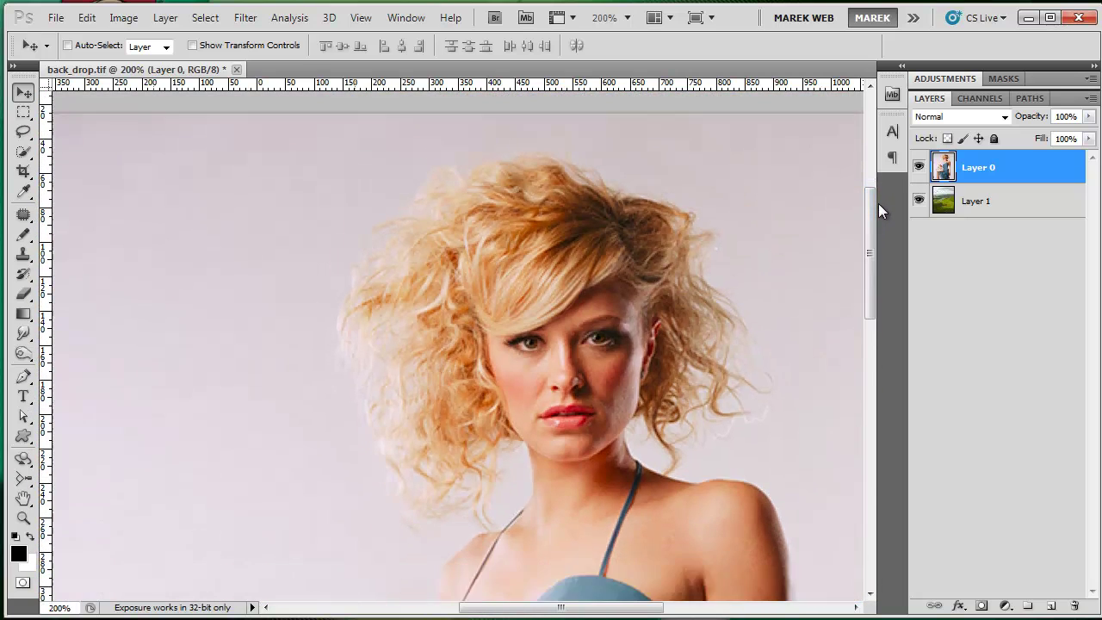
mouse_move(865, 297)
left_mouse_down()
mouse_move(872, 328)
mouse_move(871, 316)
left_mouse_up()
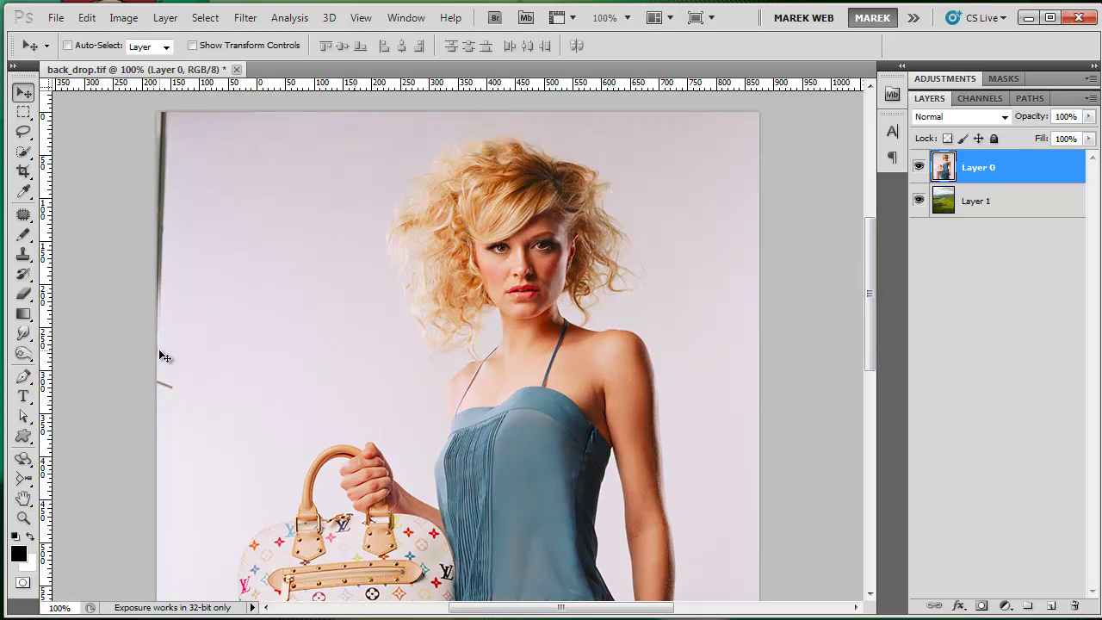
left_click(24, 152)
- Brush a Quick Selection over the model's torso, face, hair, right curls and left neck
left_click(51, 151)
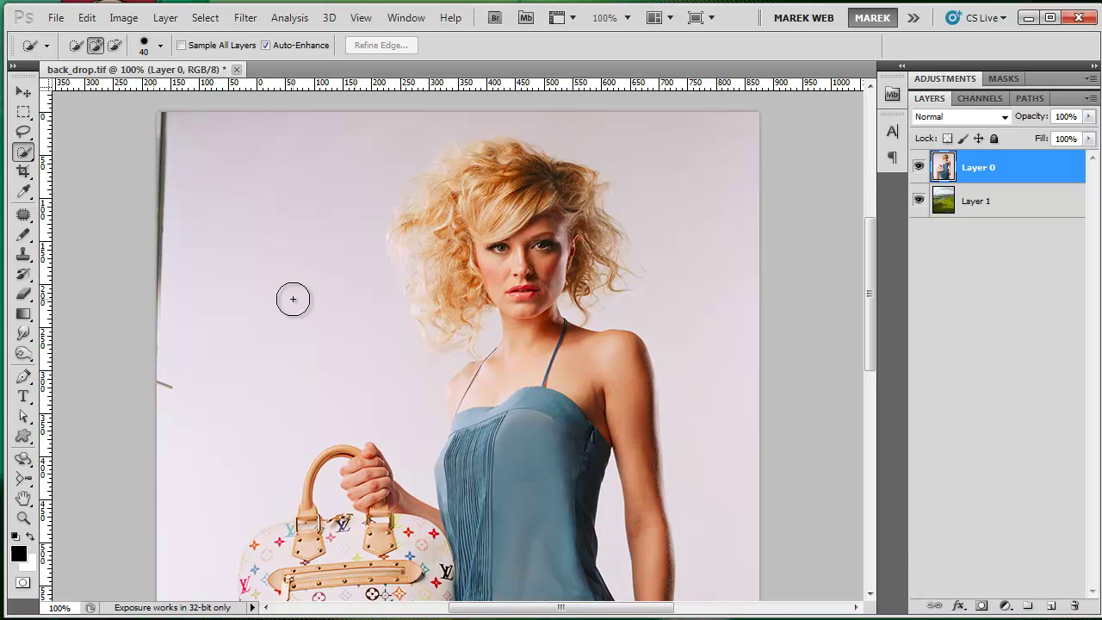
mouse_move(493, 430)
left_mouse_down()
mouse_move(513, 376)
mouse_move(559, 361)
left_mouse_up()
key("bracketleft")
key("bracketleft")
key("bracketleft")
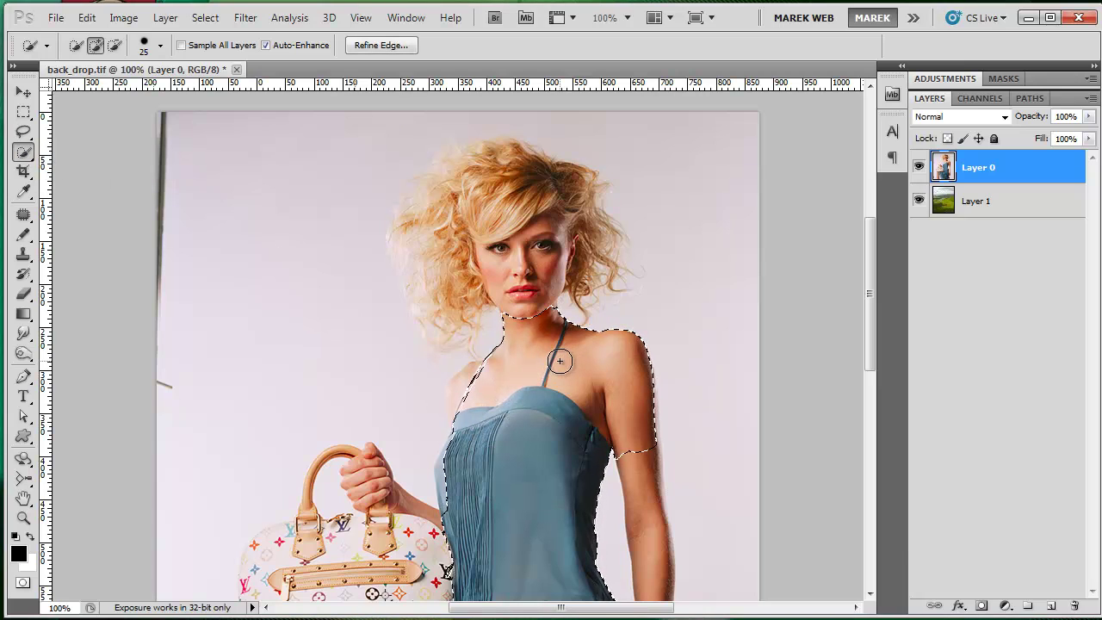
mouse_move(524, 296)
left_mouse_down()
mouse_move(489, 208)
mouse_move(445, 244)
mouse_move(467, 189)
mouse_move(504, 168)
mouse_move(579, 207)
mouse_move(592, 245)
mouse_move(585, 274)
mouse_move(484, 204)
mouse_move(445, 191)
mouse_move(411, 242)
mouse_move(435, 270)
mouse_move(428, 322)
mouse_move(437, 264)
mouse_move(422, 182)
mouse_move(449, 158)
mouse_move(488, 157)
left_mouse_up()
mouse_move(571, 181)
left_mouse_down()
mouse_move(598, 211)
mouse_move(604, 268)
left_mouse_up()
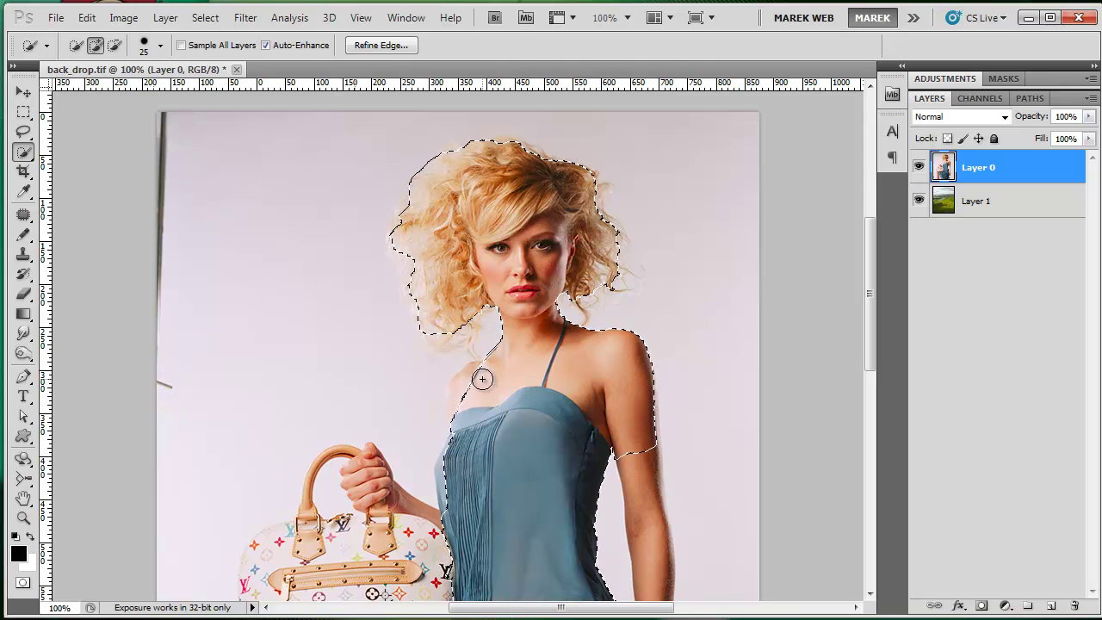
left_click_drag(461, 398, 444, 486)
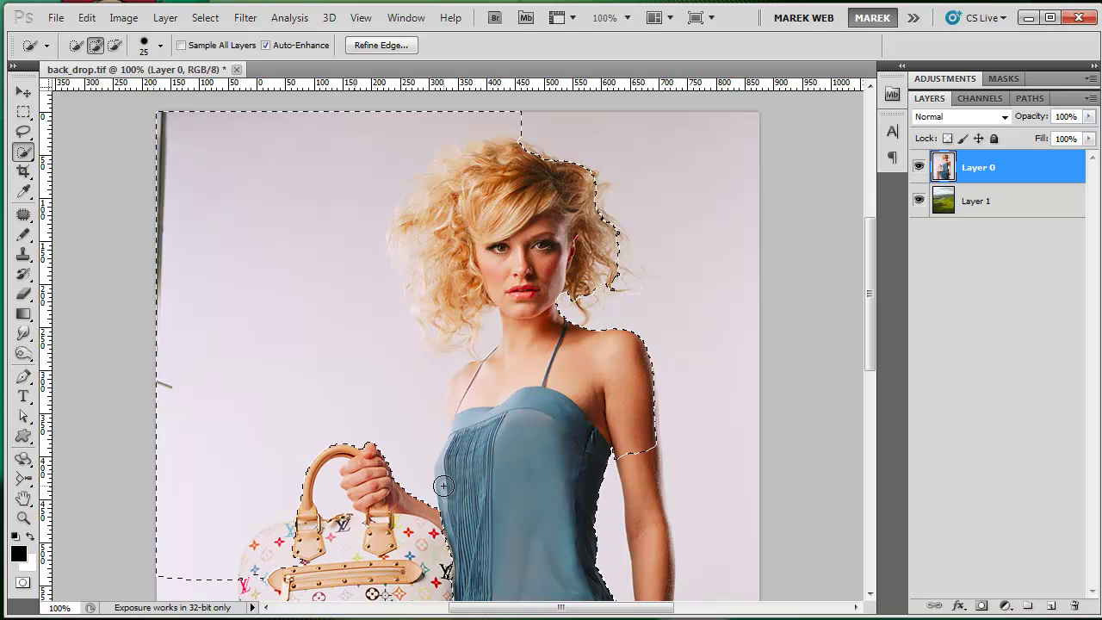
- Undo the selection spill into the background and handbag, then zoom in on the edges
key("ctrl+z")
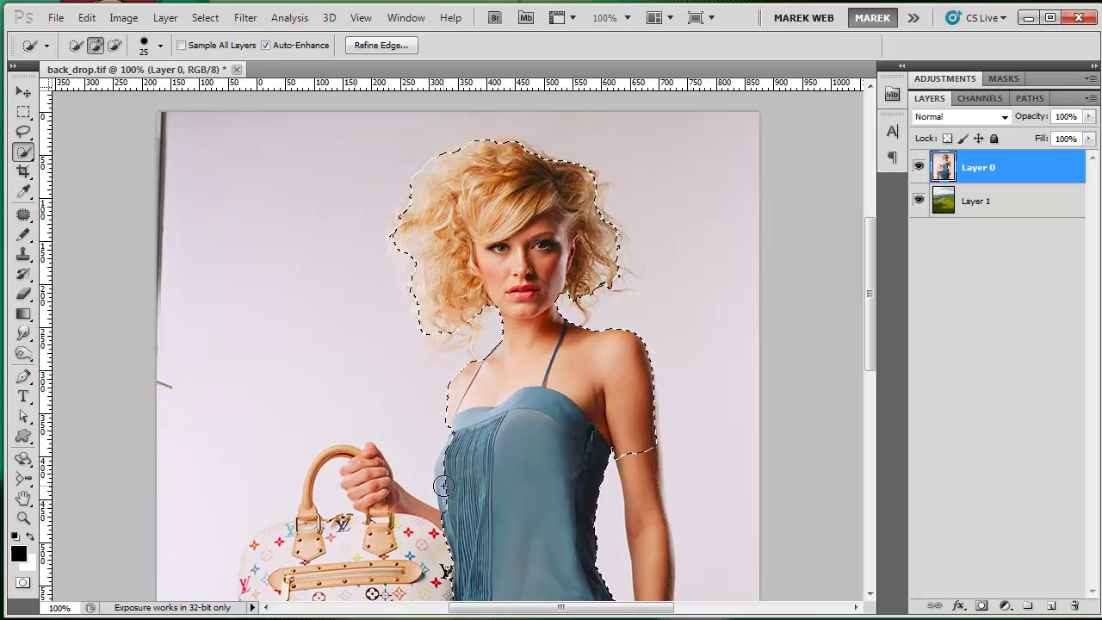
key("ctrl+z")
key("ctrl+z")
key("ctrl+plus")
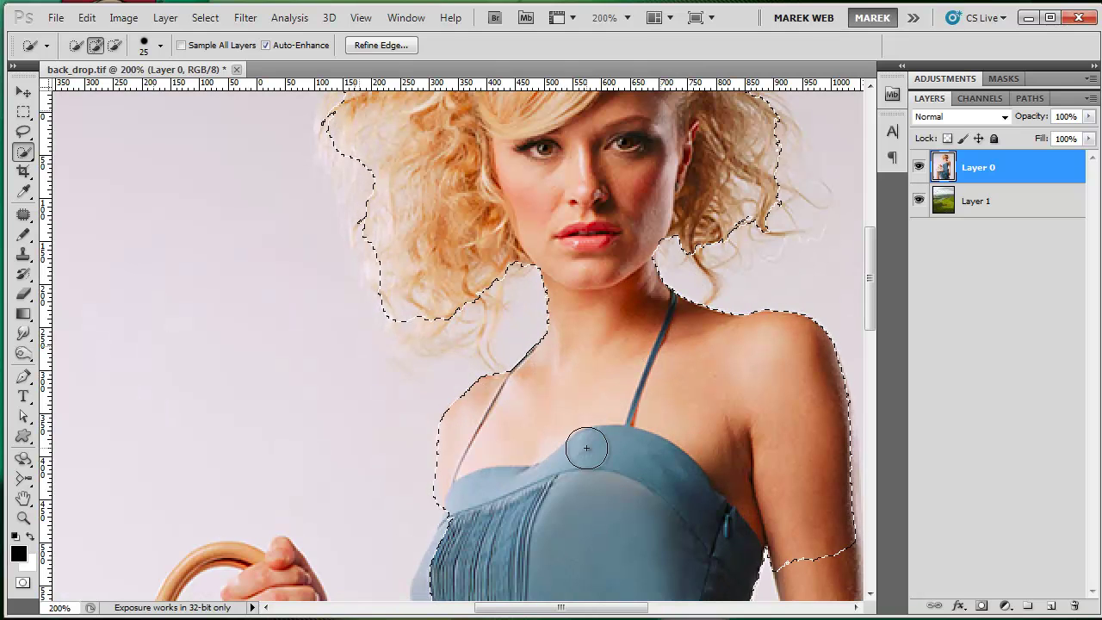
left_click_drag(867, 289, 868, 239)
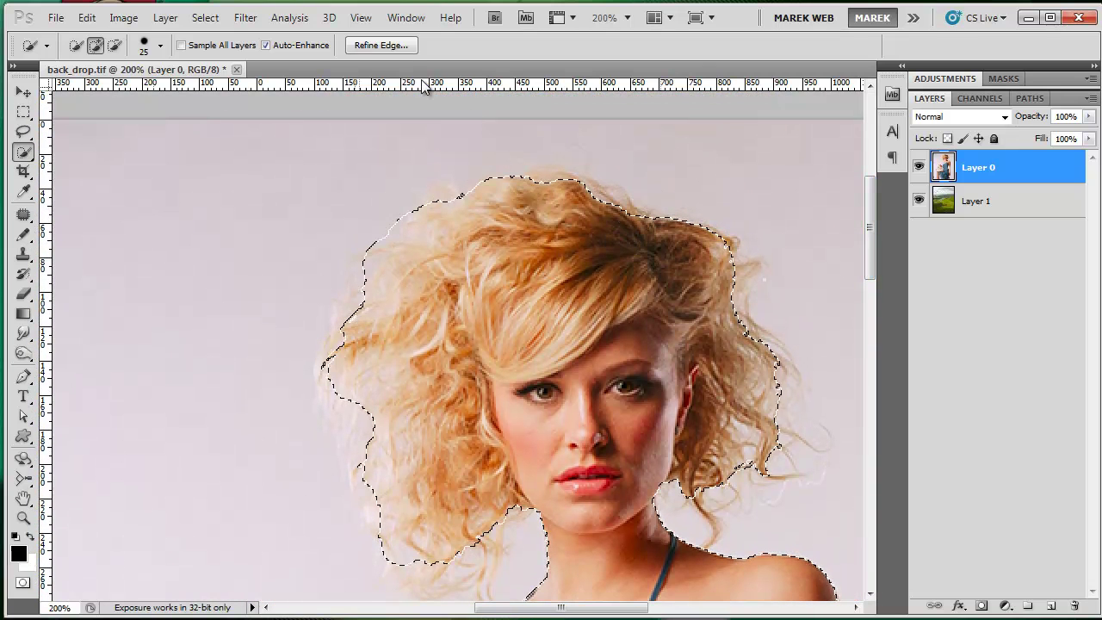
- Open Refine Edge and set View to On Layers to preview over the landscape
left_click(379, 46)
left_click_drag(661, 85, 113, 89)
left_click(168, 150)
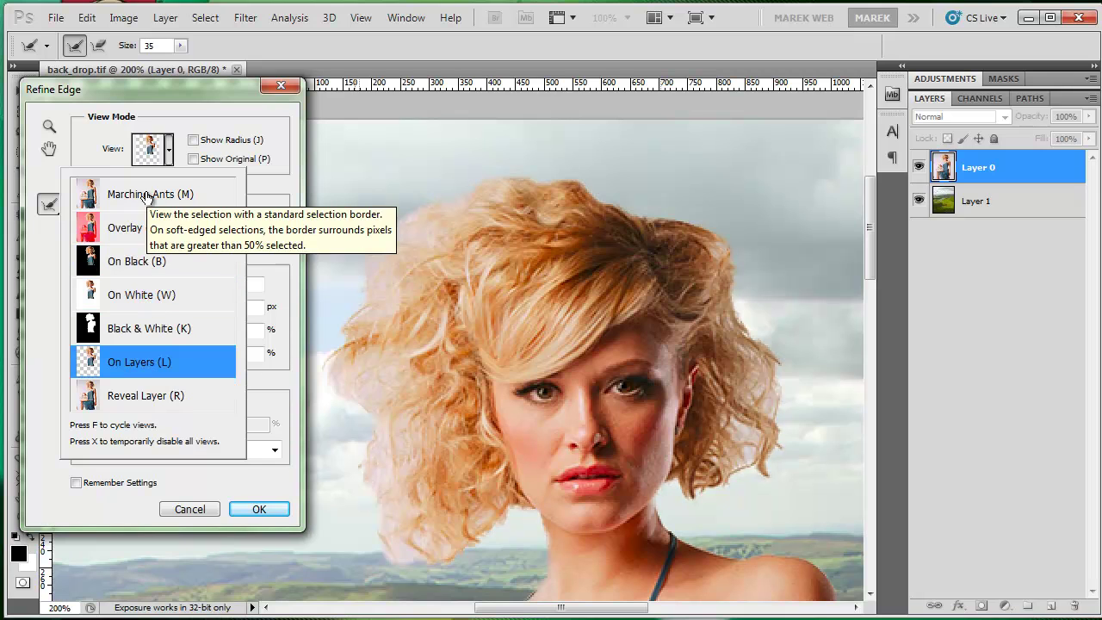
left_click(169, 146)
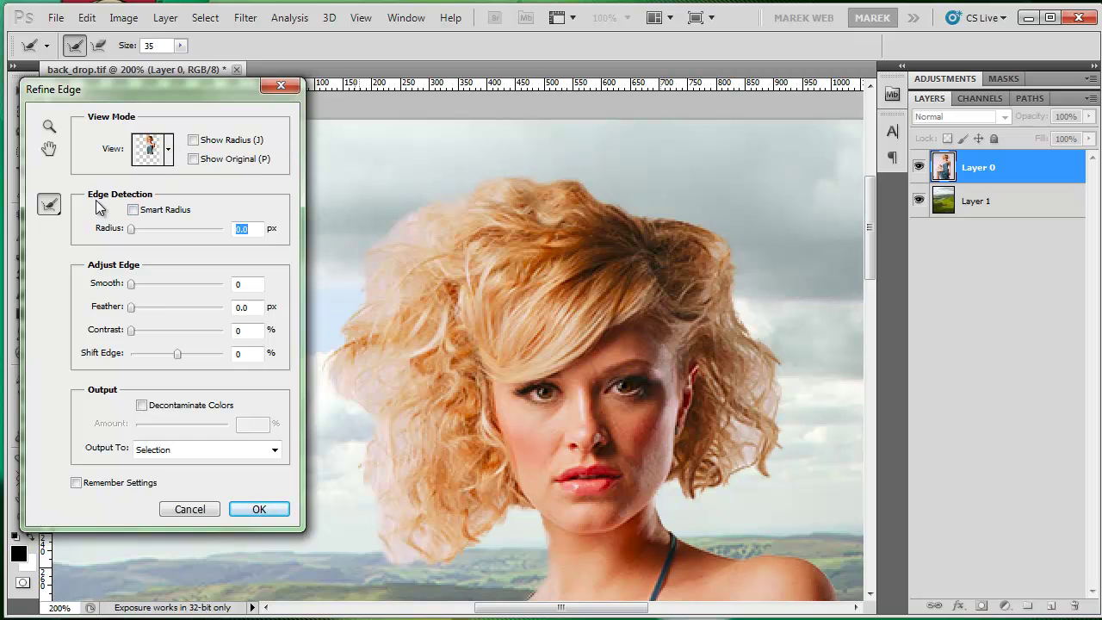
- Enable Smart Radius and set the edge detection radius to 8.9 px
left_click(131, 211)
left_click(150, 229)
left_click_drag(151, 228, 165, 231)
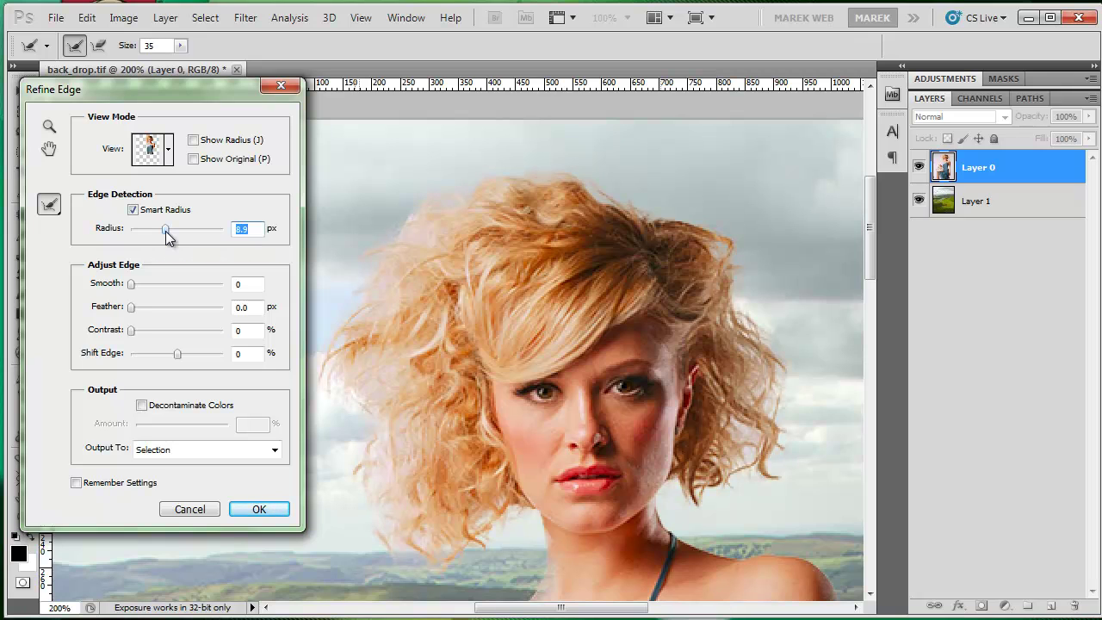
left_click(49, 206)
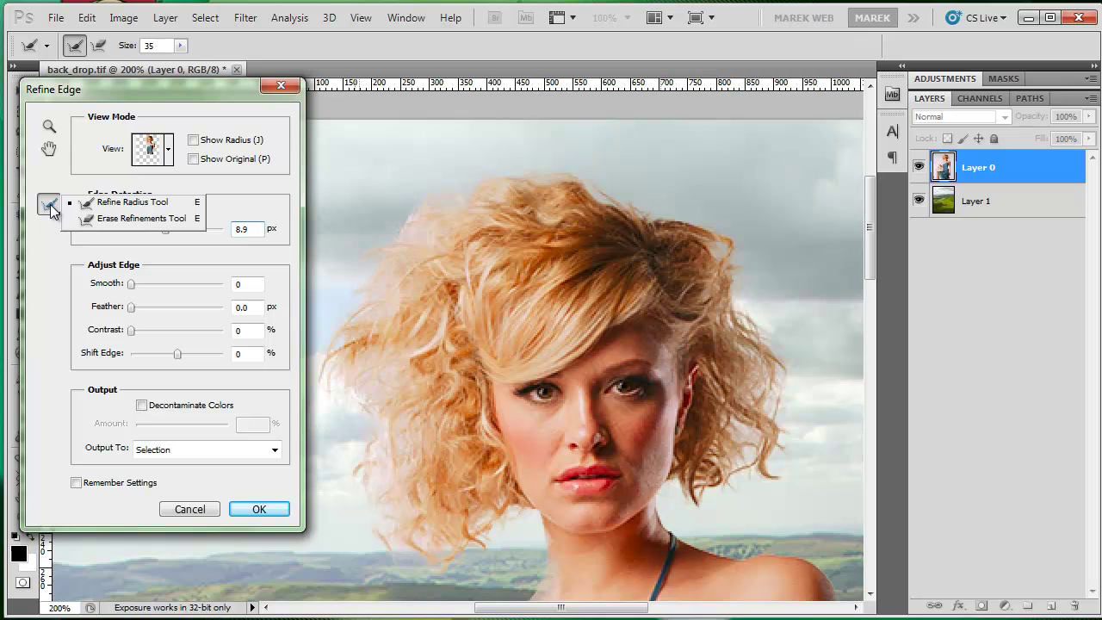
- Refine the lower-left curls with the Refine Radius Tool and output to New Layer with Layer Mask
left_click(101, 203)
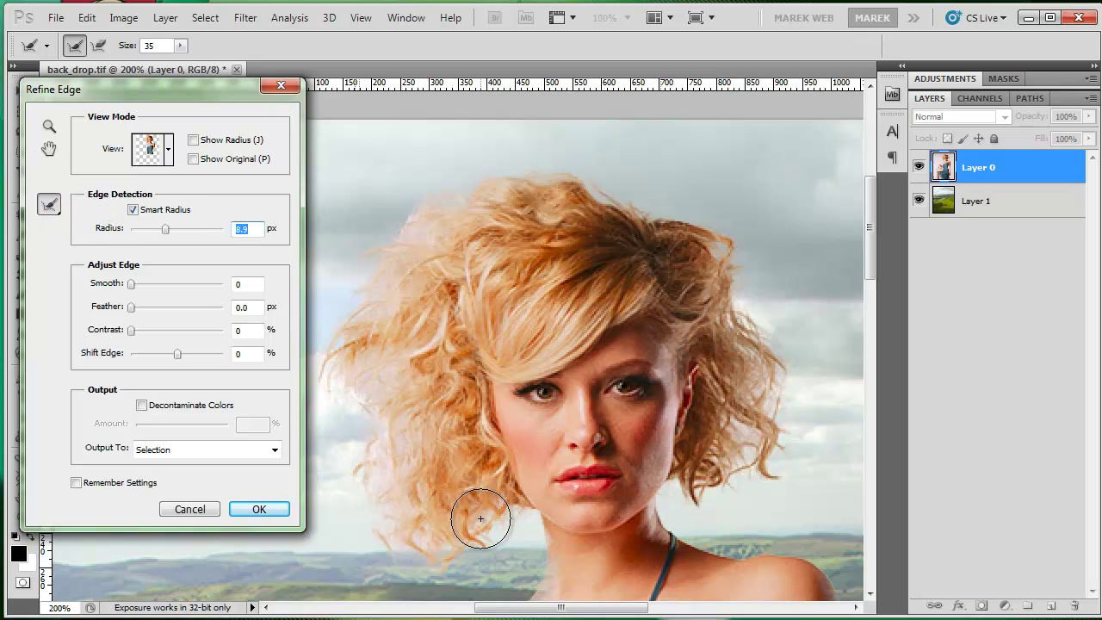
mouse_move(497, 570)
left_mouse_down()
mouse_move(411, 542)
mouse_move(396, 522)
mouse_move(385, 396)
mouse_move(347, 358)
mouse_move(347, 333)
mouse_move(389, 254)
mouse_move(439, 210)
mouse_move(471, 196)
mouse_move(599, 186)
mouse_move(757, 267)
mouse_move(739, 236)
mouse_move(765, 289)
mouse_move(760, 349)
mouse_move(774, 370)
left_mouse_up()
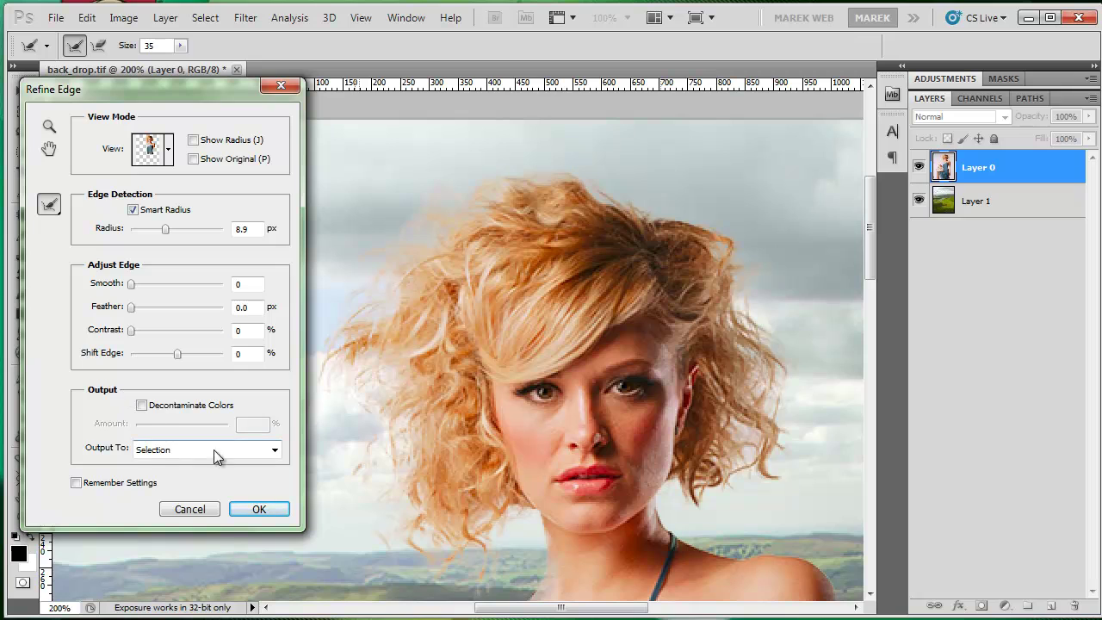
left_click(274, 450)
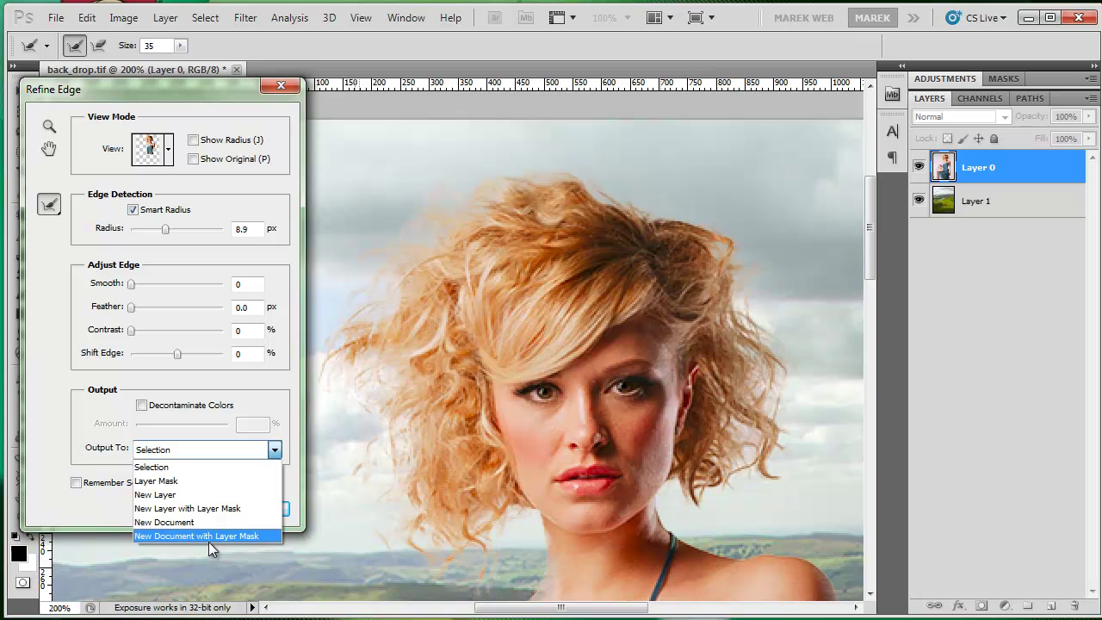
left_click(193, 508)
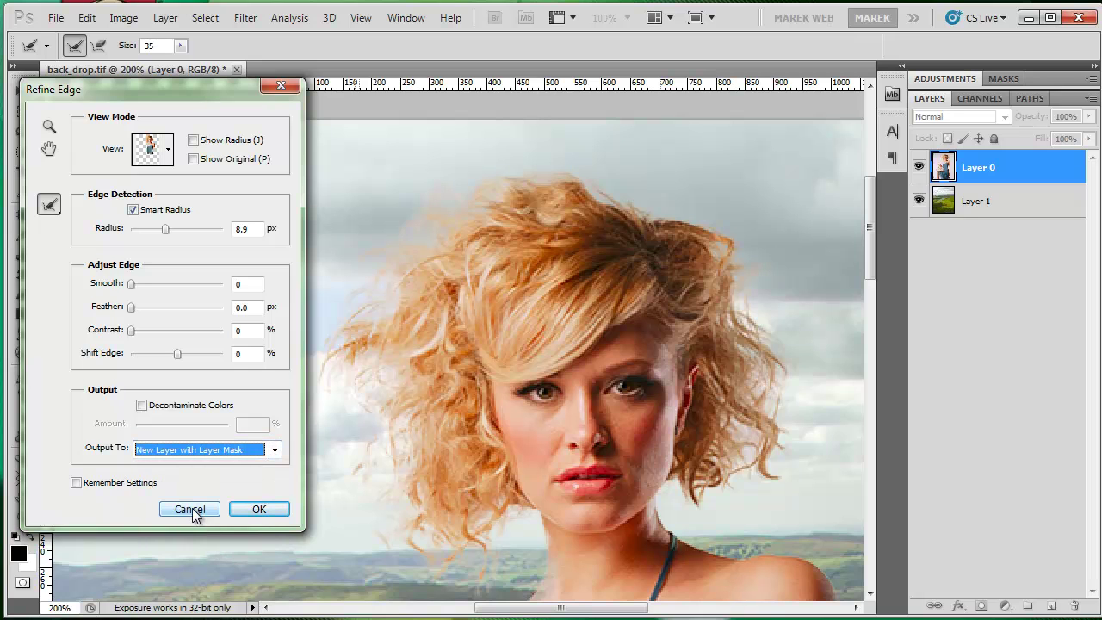
left_click(256, 509)
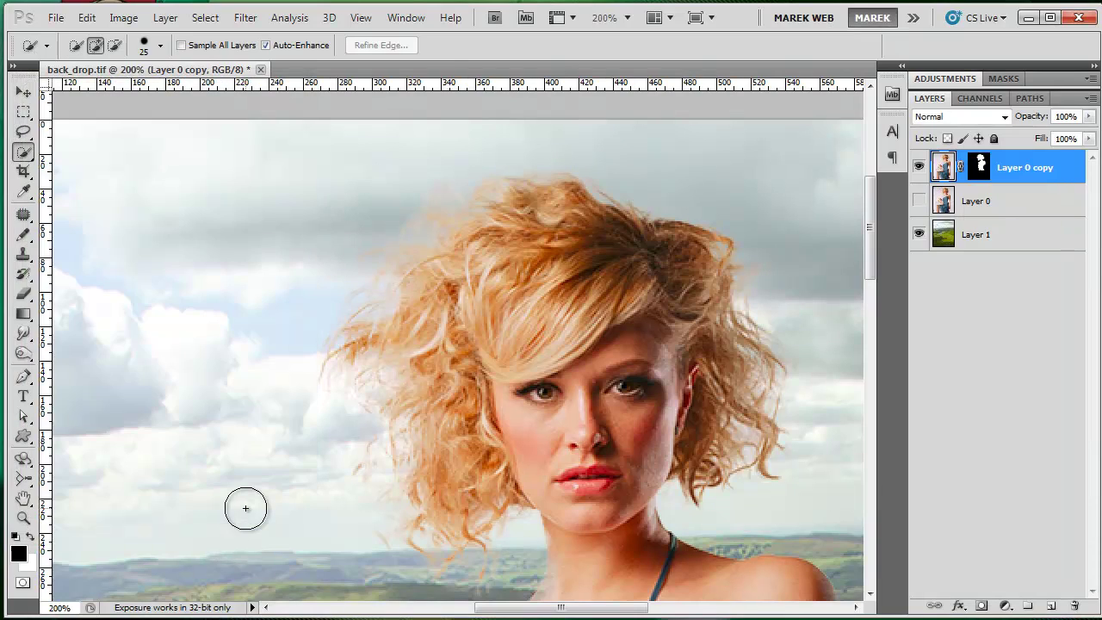